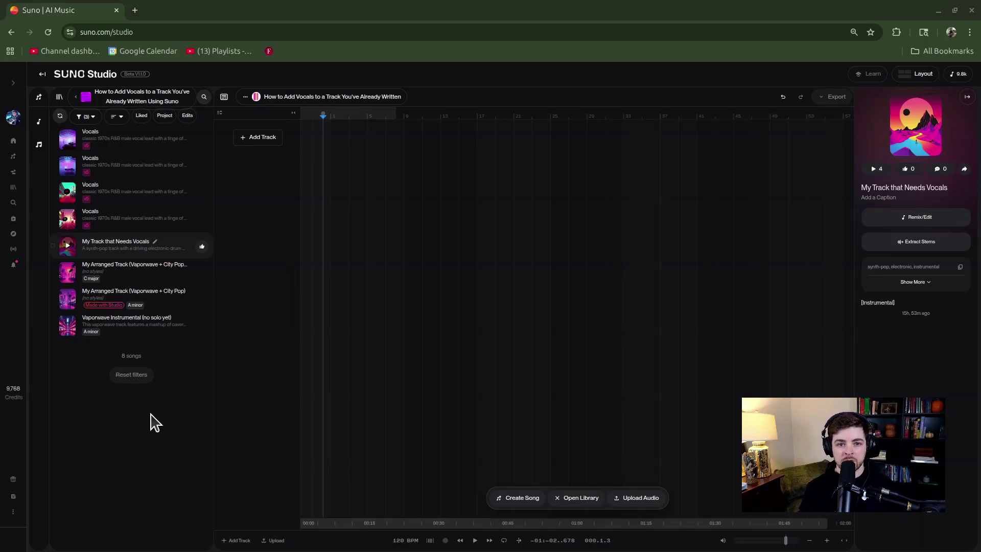
left_click(113, 74)
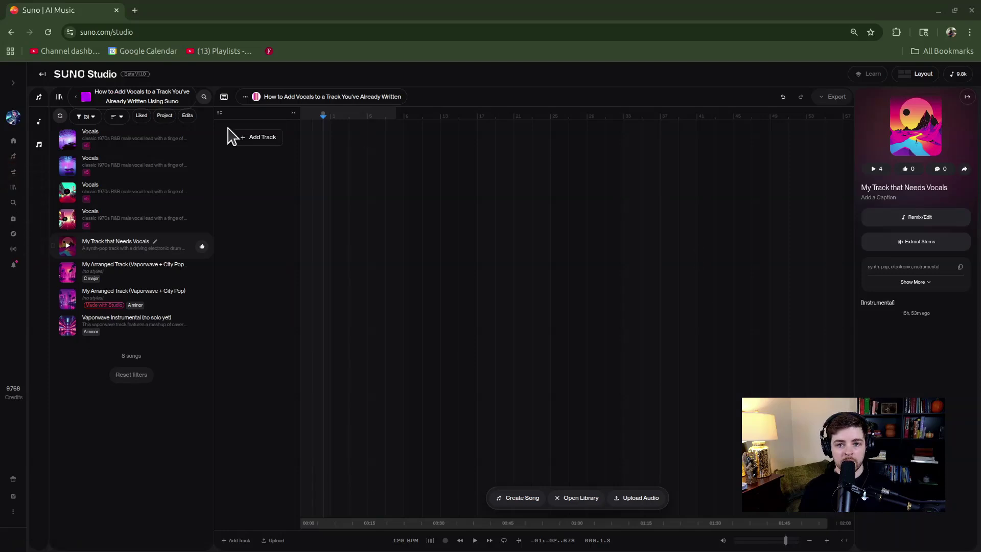
left_click(245, 97)
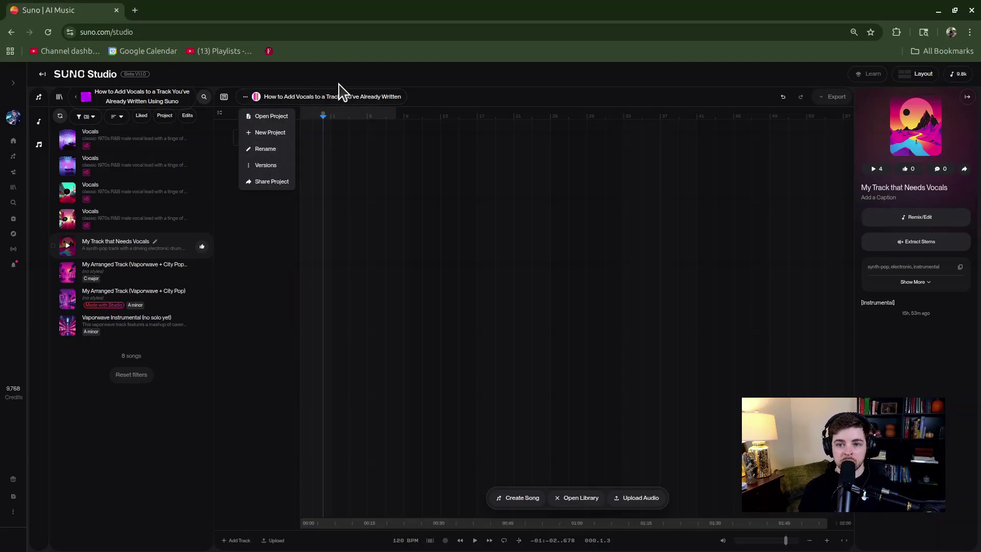
left_click(383, 87)
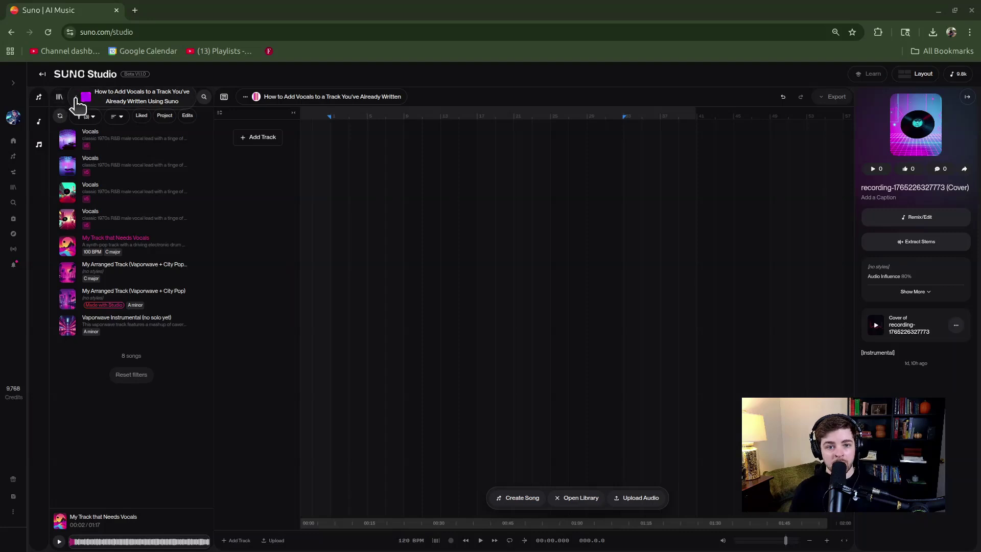
Leave the current workspace and switch the library to All Songs.
left_click(76, 100)
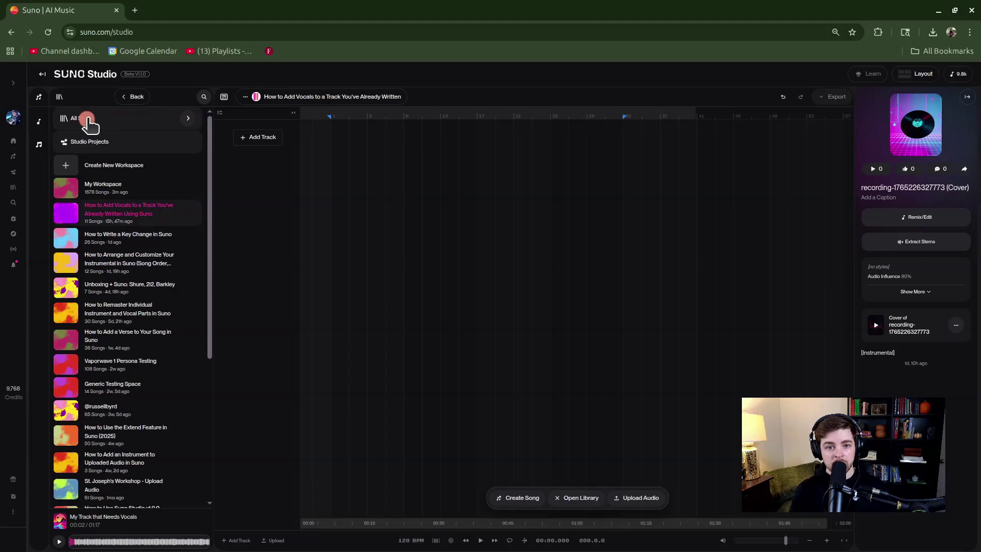
left_click(88, 119)
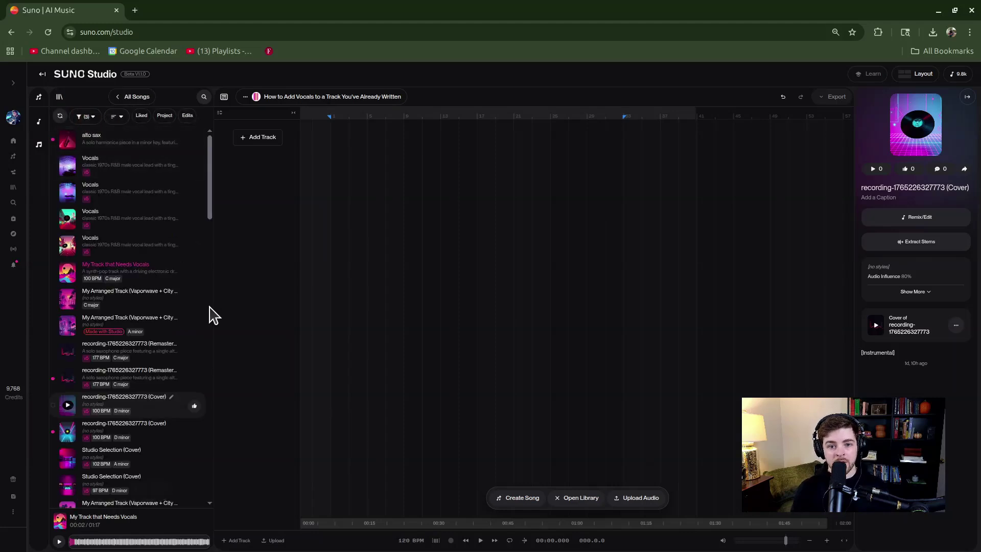
left_click(279, 542)
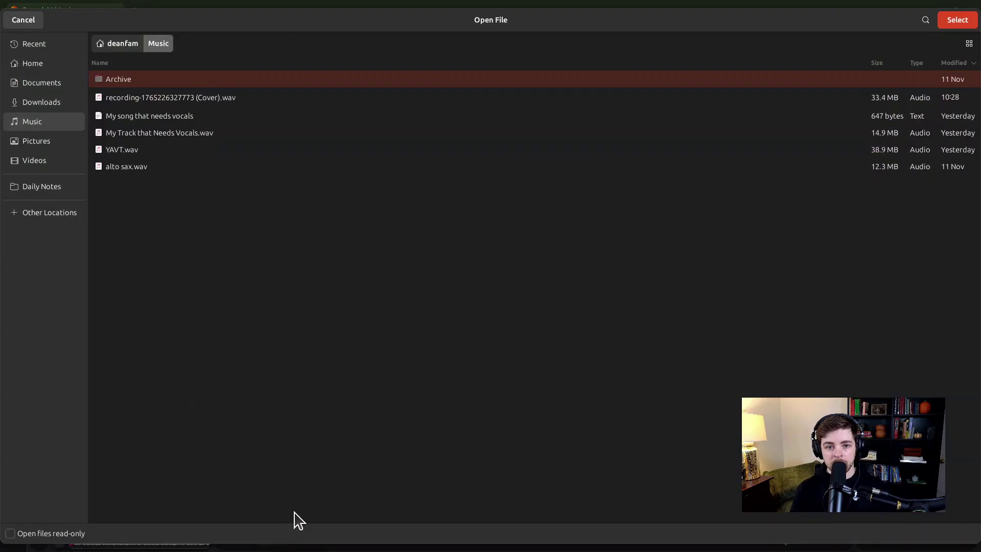
left_click(176, 98)
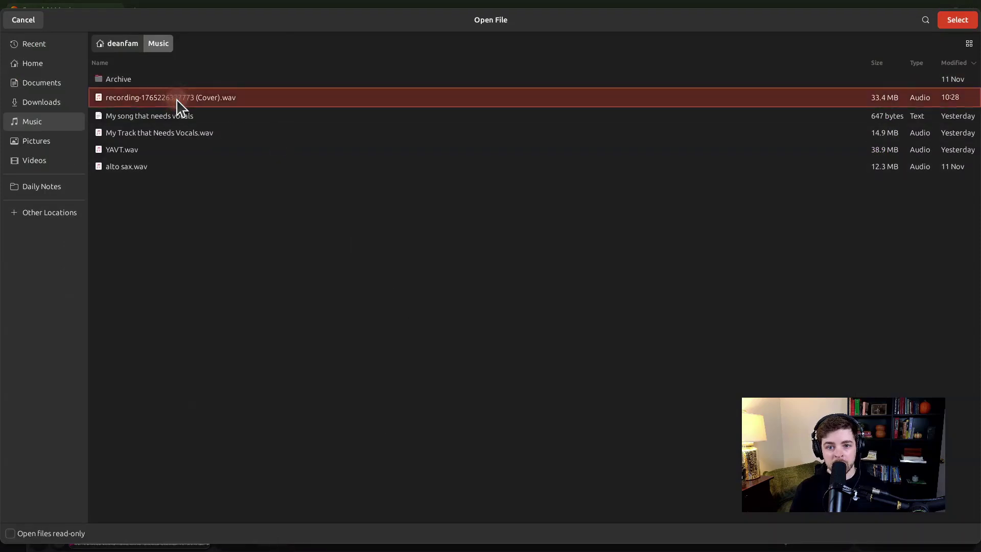
left_click(959, 22)
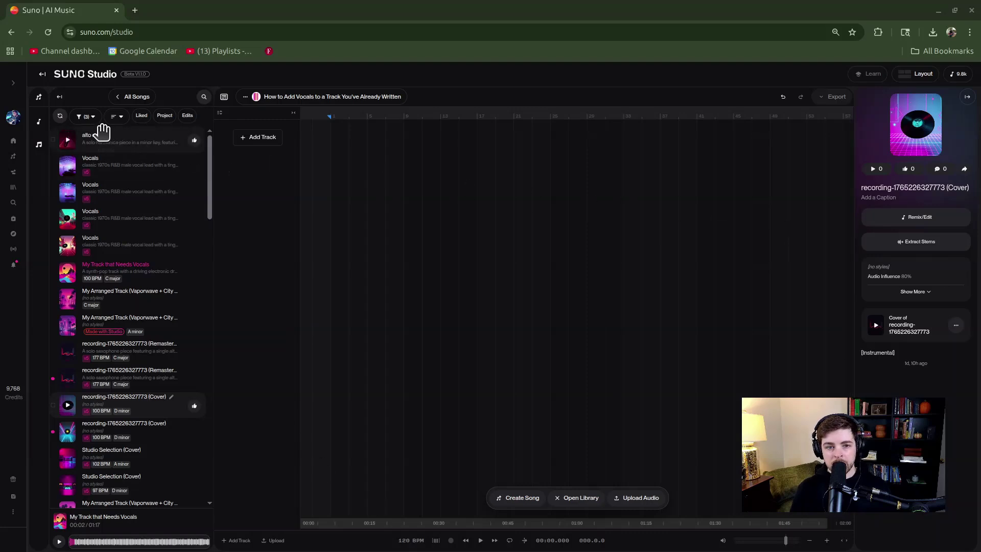
left_click(60, 117)
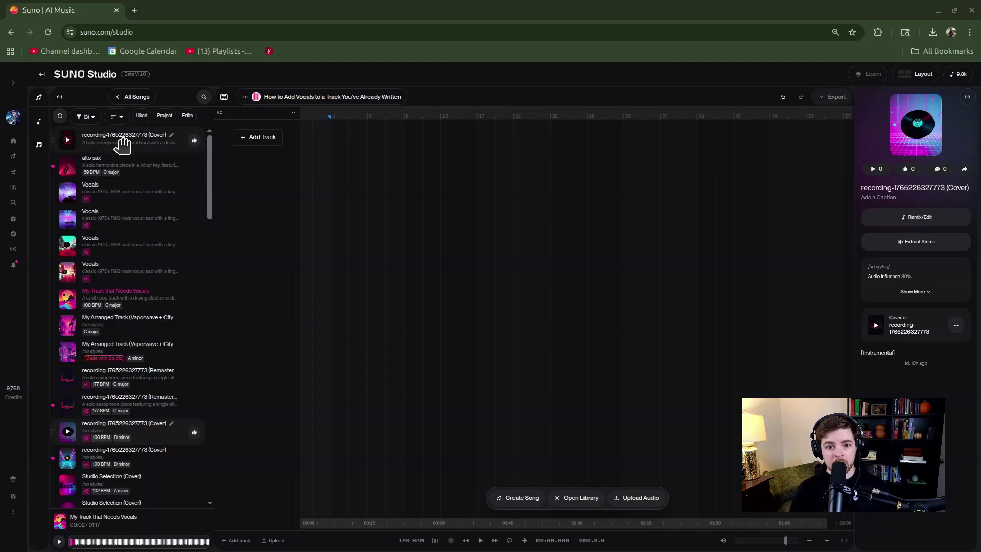
Move the uploaded cover into the How to Add Vocals workspace via its context menu.
right_click(151, 147)
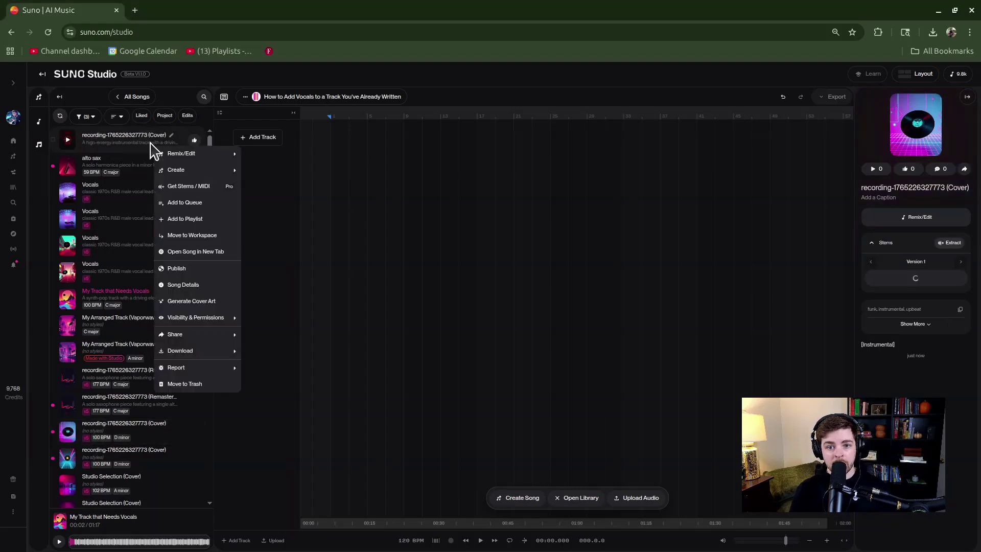
left_click(141, 143)
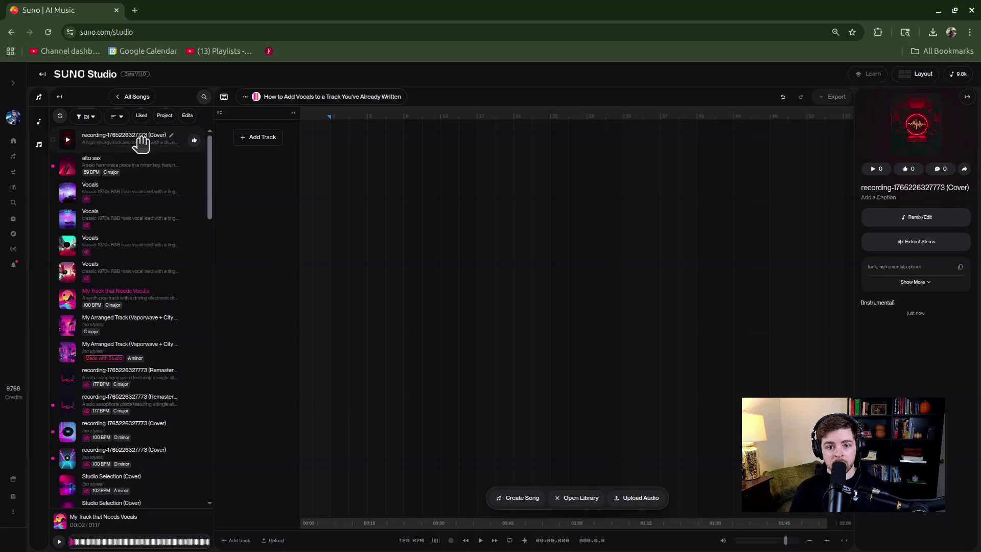
right_click(141, 143)
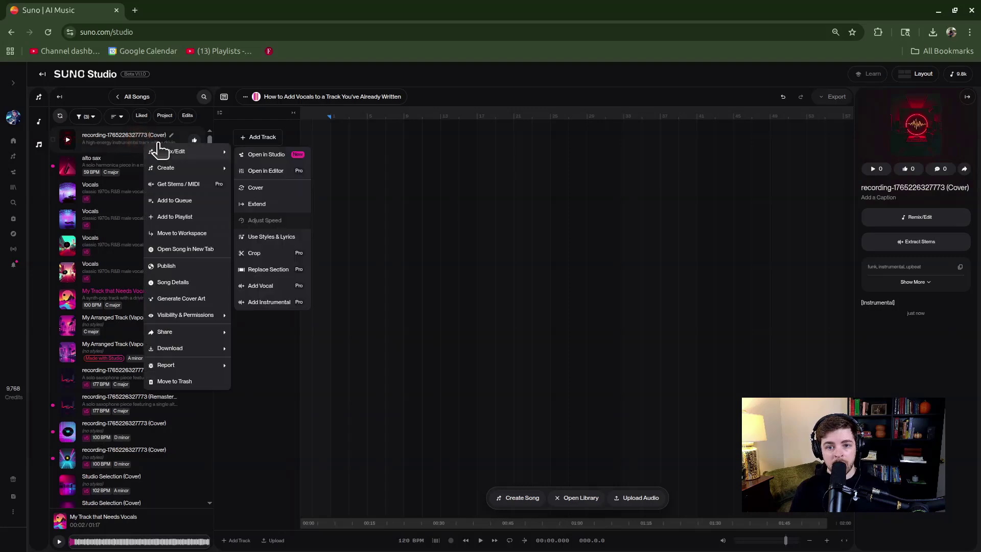
left_click(190, 235)
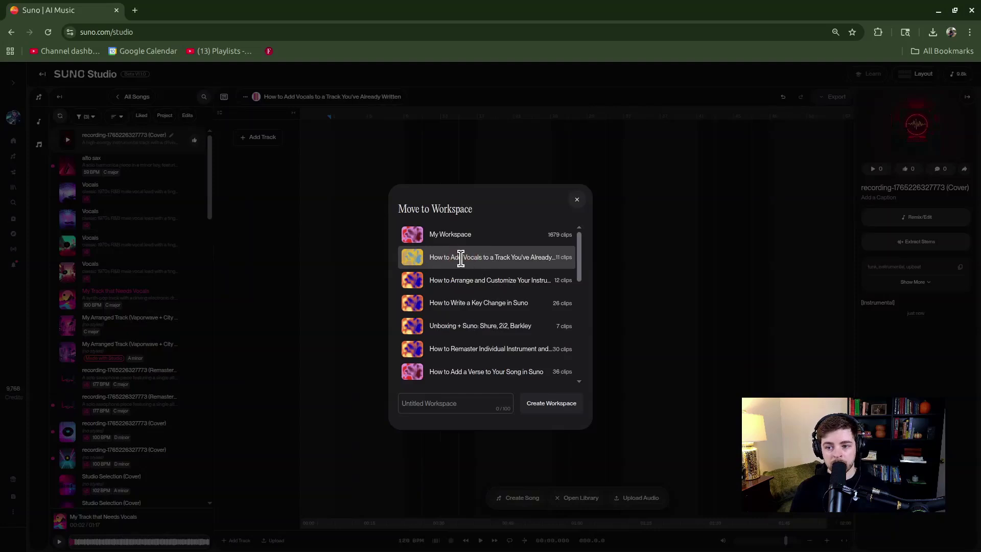
left_click(459, 257)
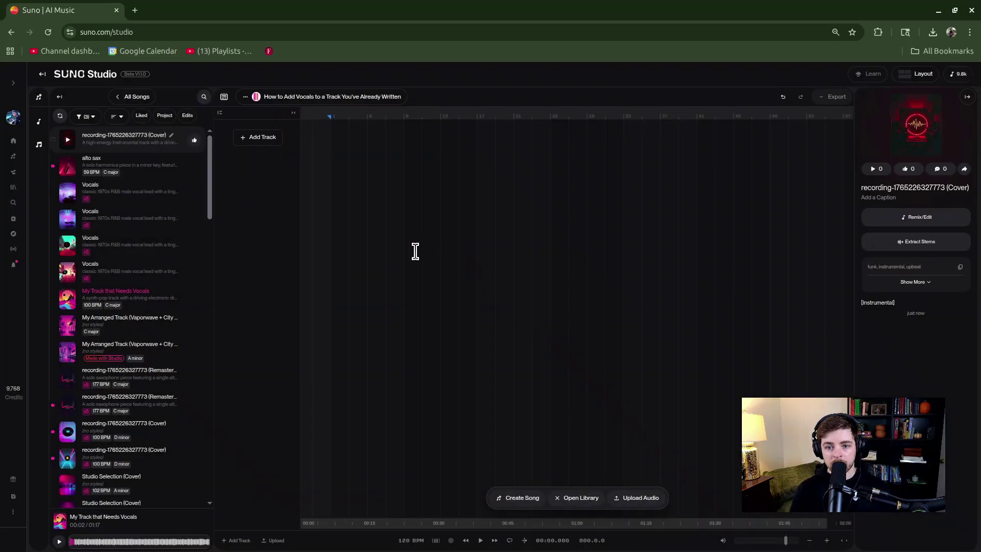
left_click(119, 98)
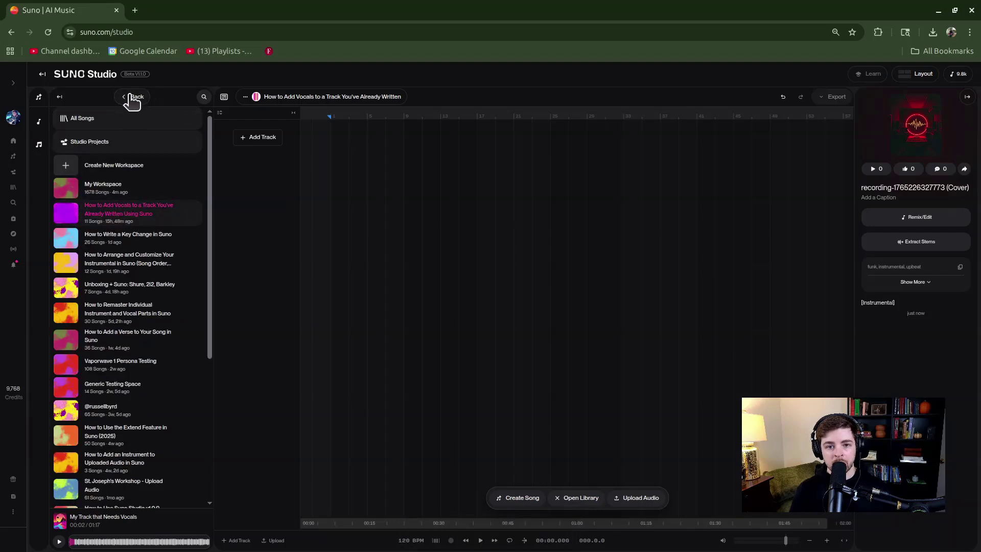
Open the How to Add Vocals workspace, with the uploaded cover at the top.
left_click(151, 220)
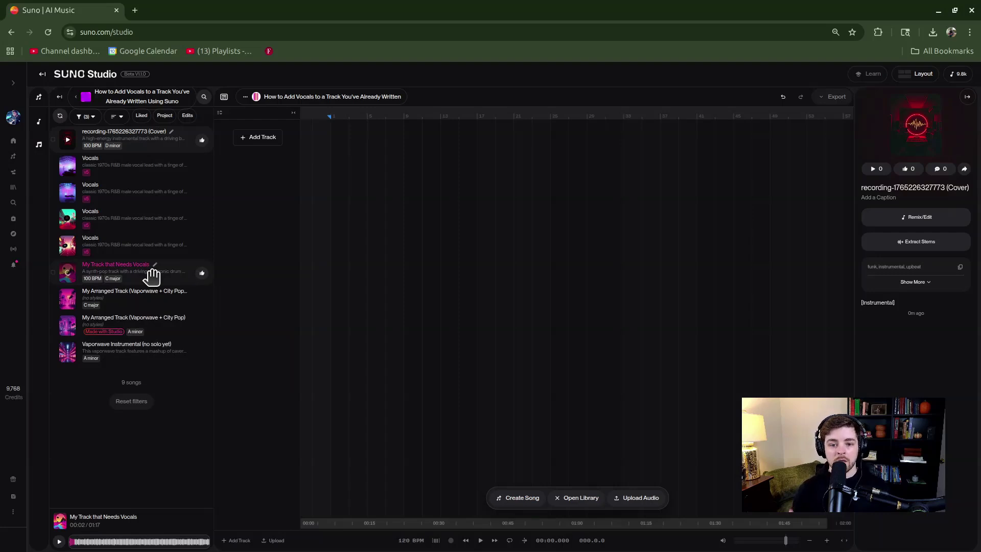
Drag My Track that Needs Vocals onto the empty timeline and play it back.
left_click(138, 271)
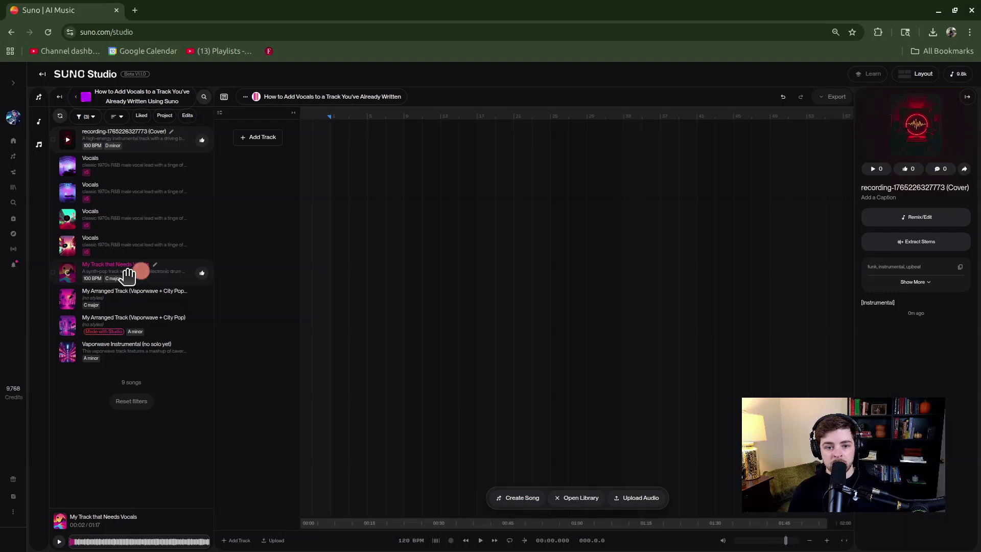
left_click(121, 268)
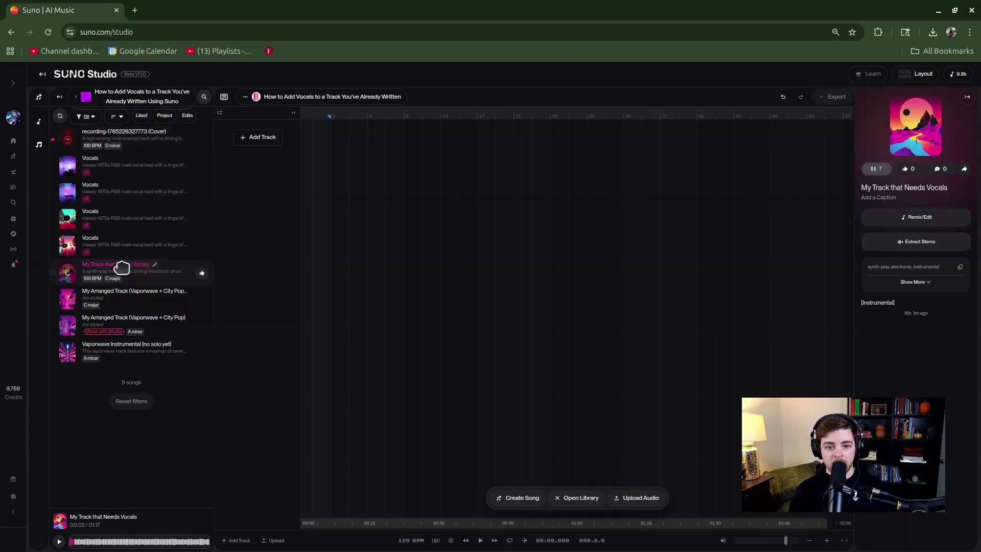
left_click_drag(121, 268, 313, 143)
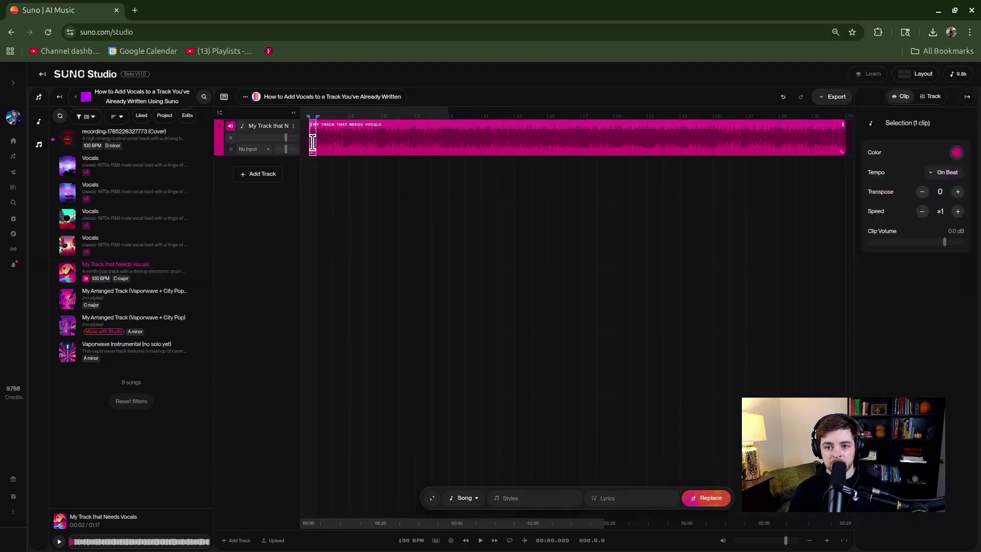
left_click(309, 143)
key("space")
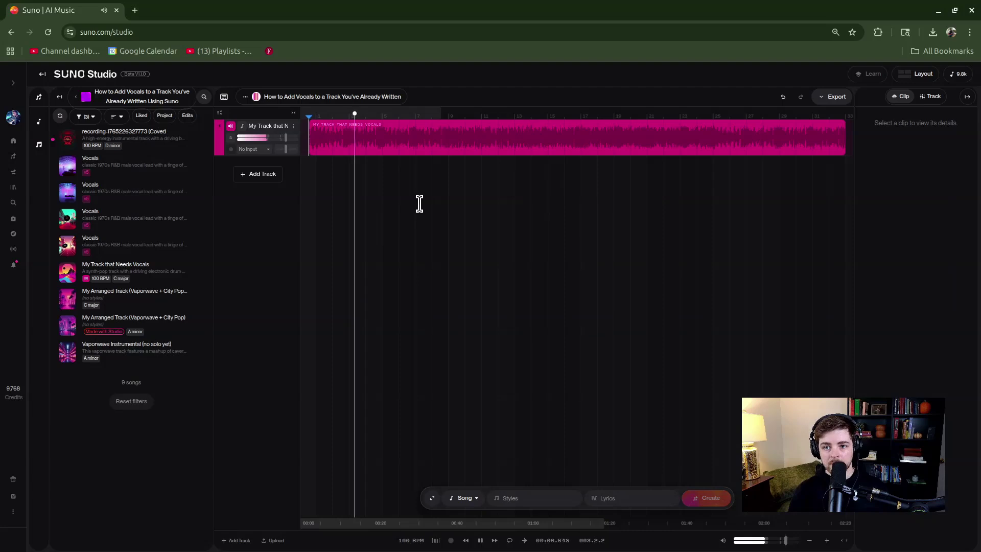
Stop playback and colour the instrumental clip's opening section green.
key("space")
left_click(318, 148)
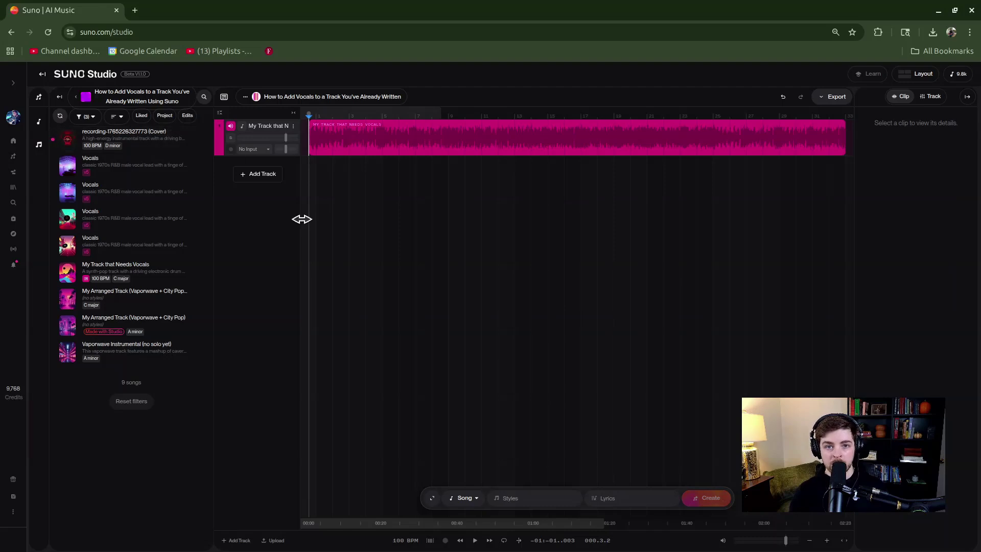
left_click(346, 127)
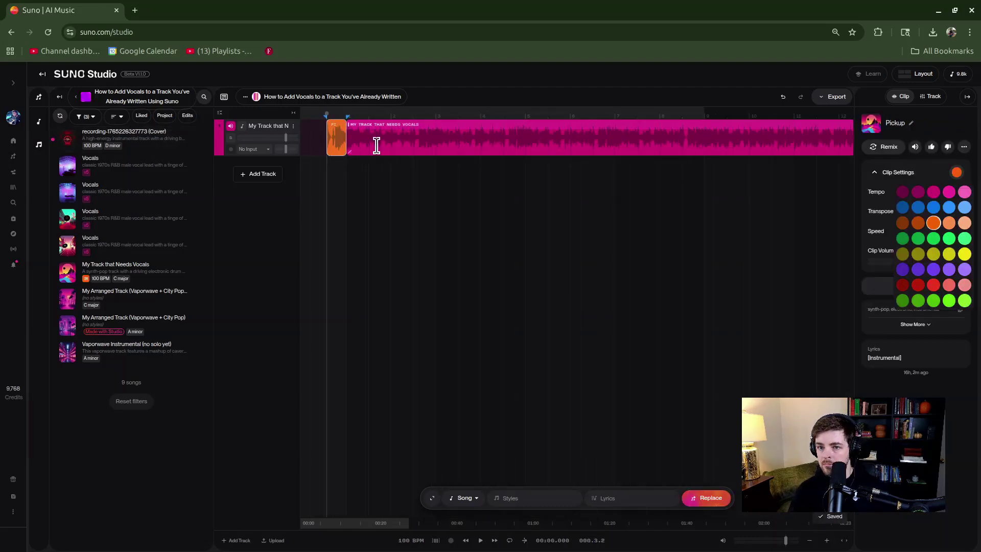
left_click(628, 138)
Split the clip at the playhead and colour the next section yellow.
key("space")
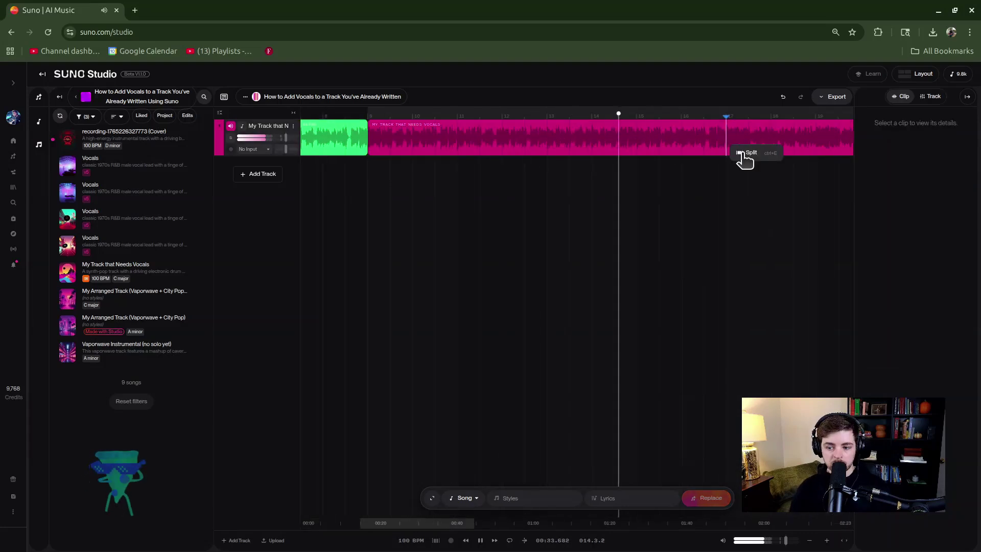
left_click(747, 153)
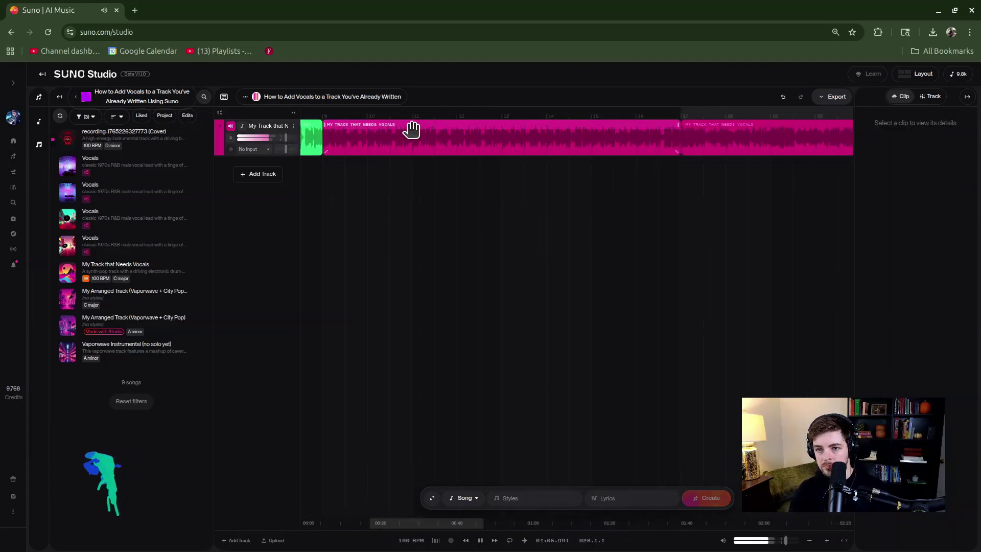
left_click(412, 130)
left_click(942, 250)
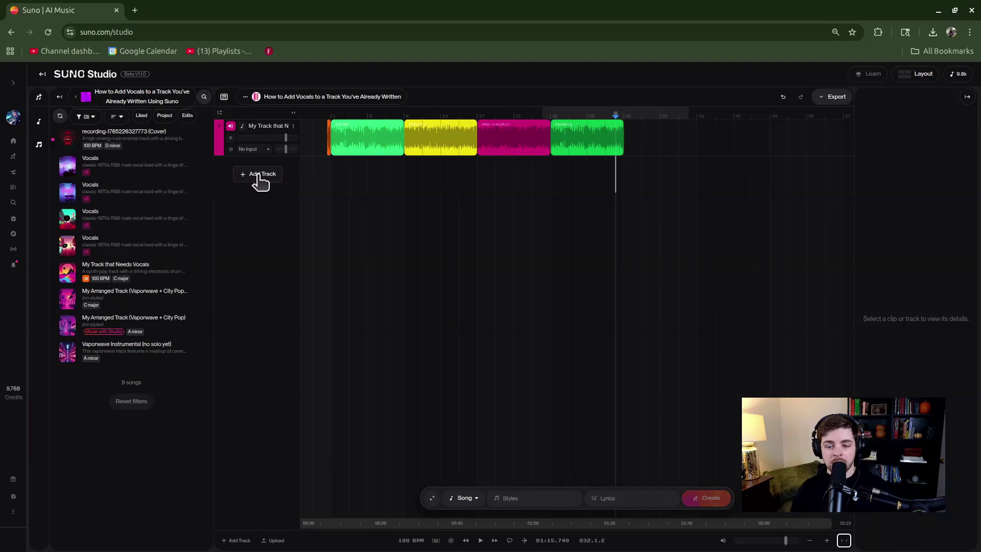
Add a new track, rename it Vocals, and set its instrument type to Vocals.
left_click(258, 175)
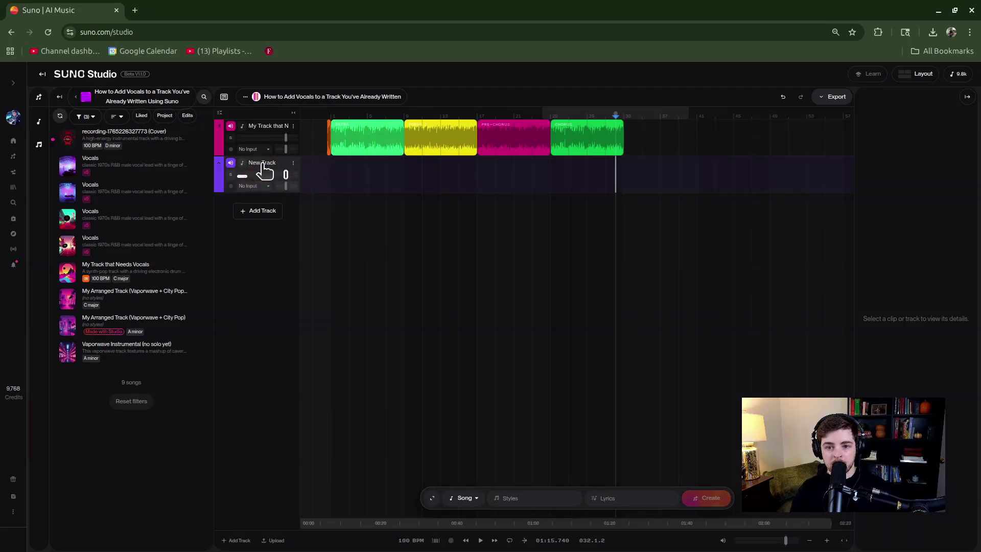
double_click(268, 172)
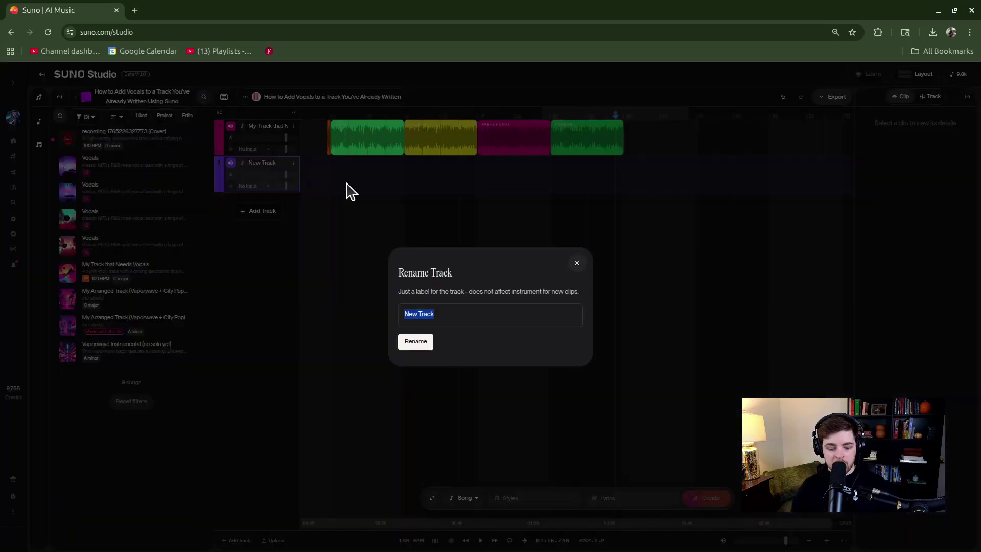
type("Vocals")
key("Return")
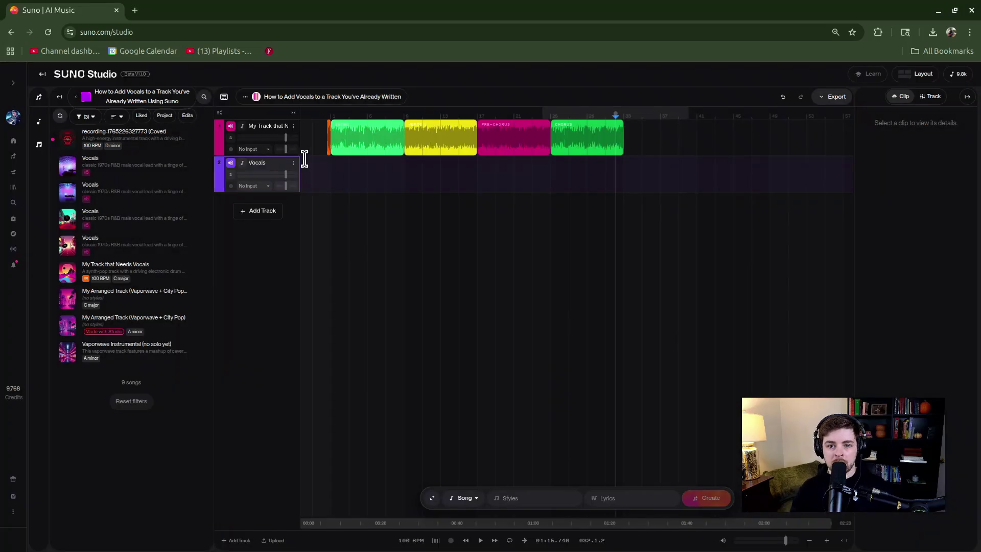
left_click(244, 164)
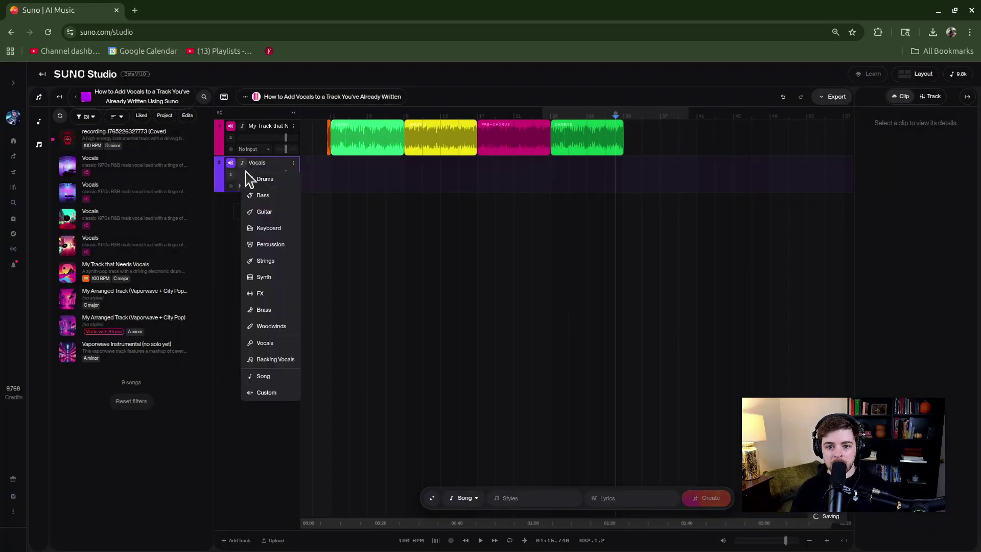
left_click(265, 343)
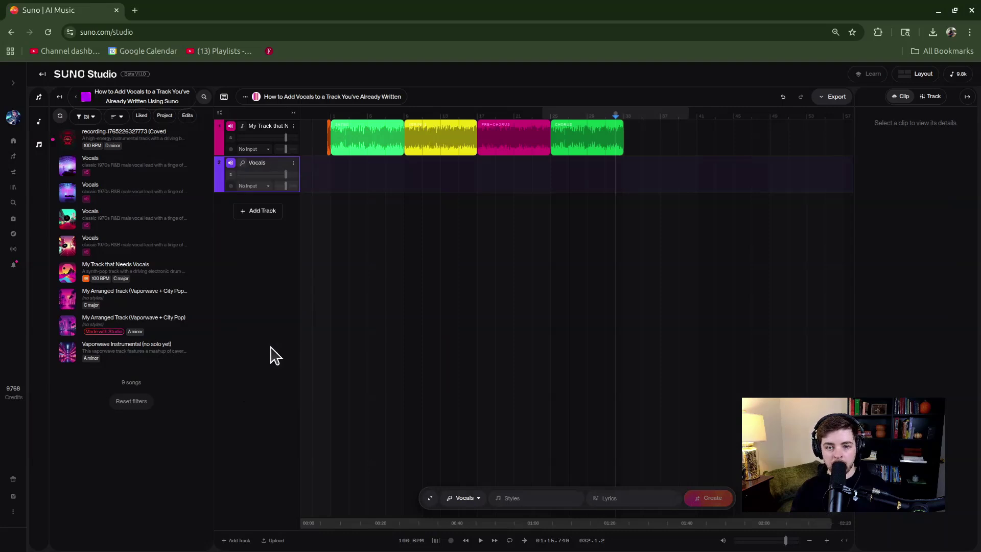
left_click(468, 498)
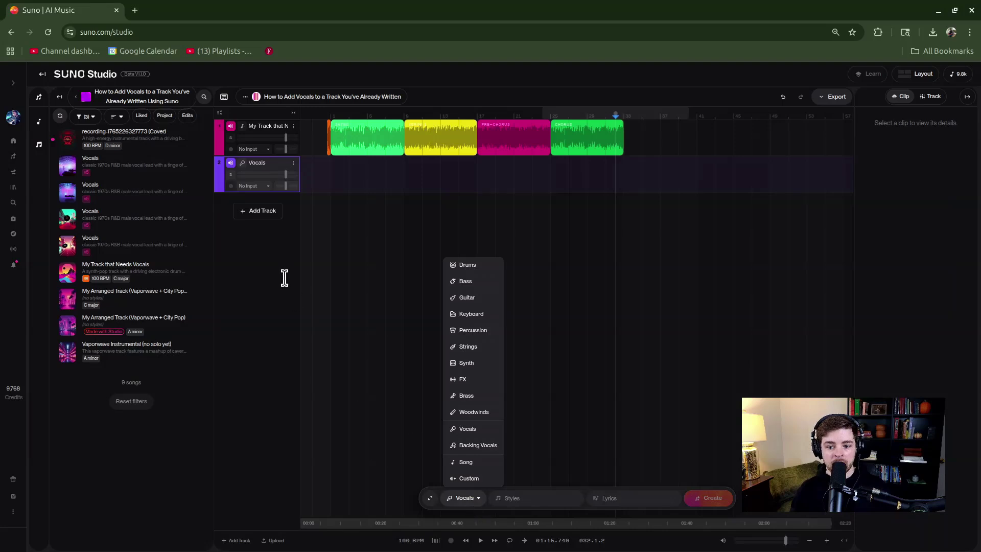
left_click(235, 165)
left_click(241, 164)
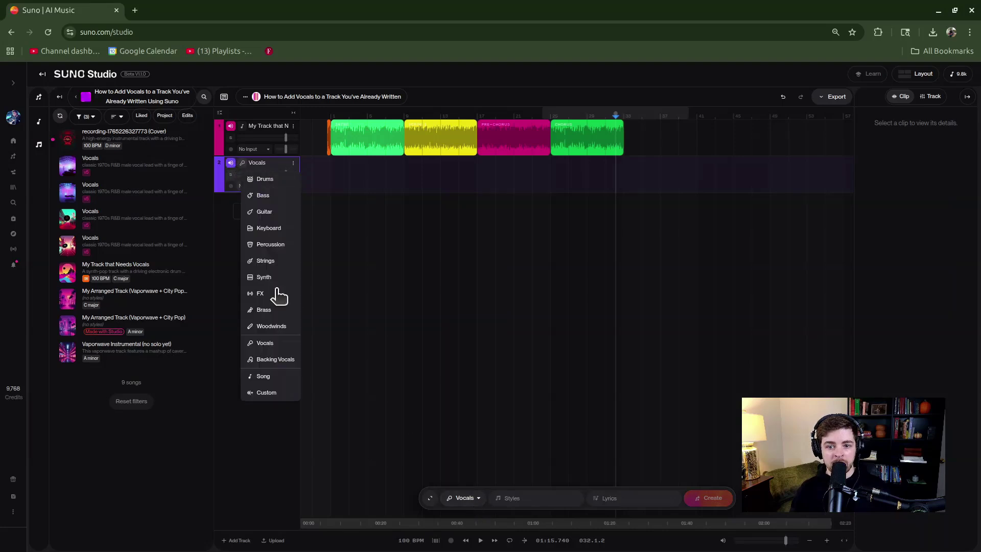
left_click(284, 381)
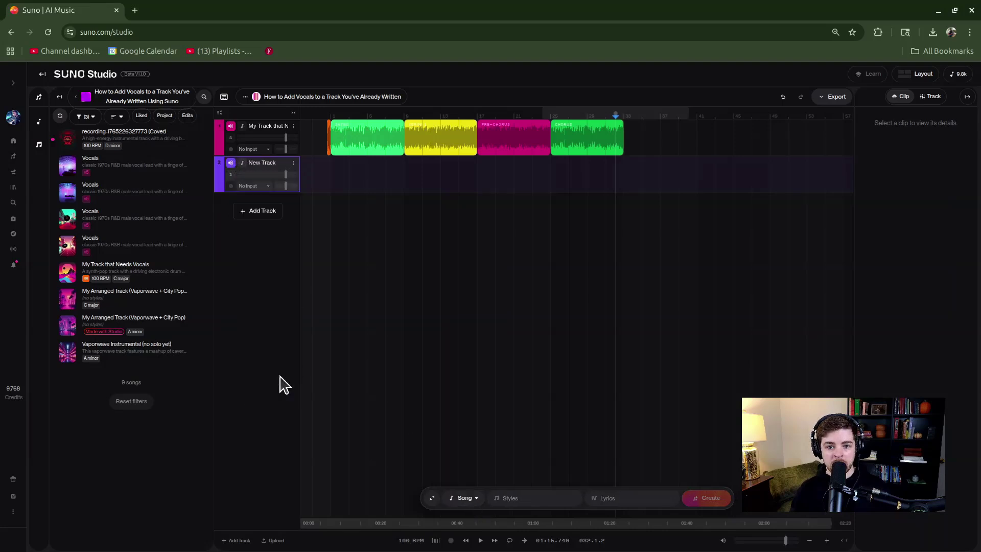
left_click(465, 498)
left_click(465, 498)
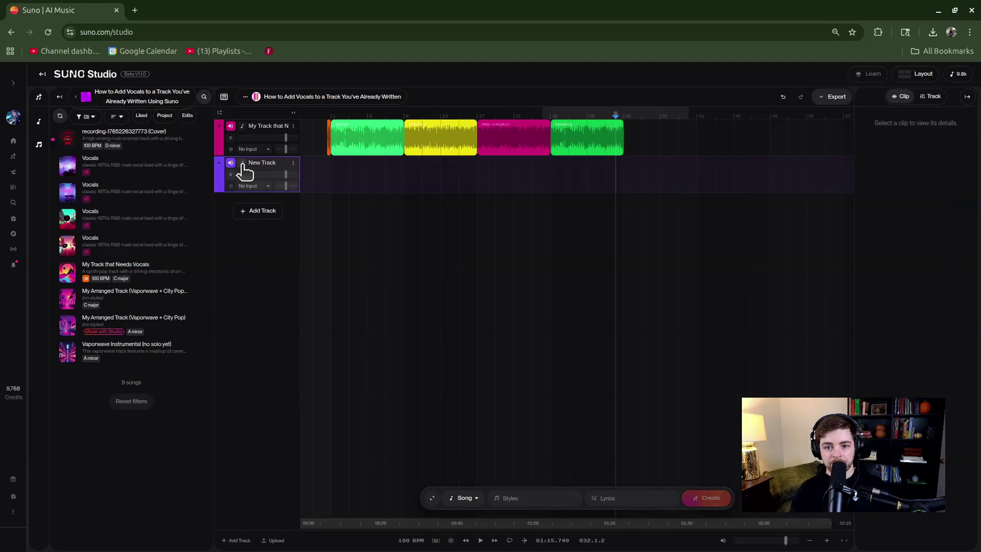
left_click(242, 164)
left_click(269, 344)
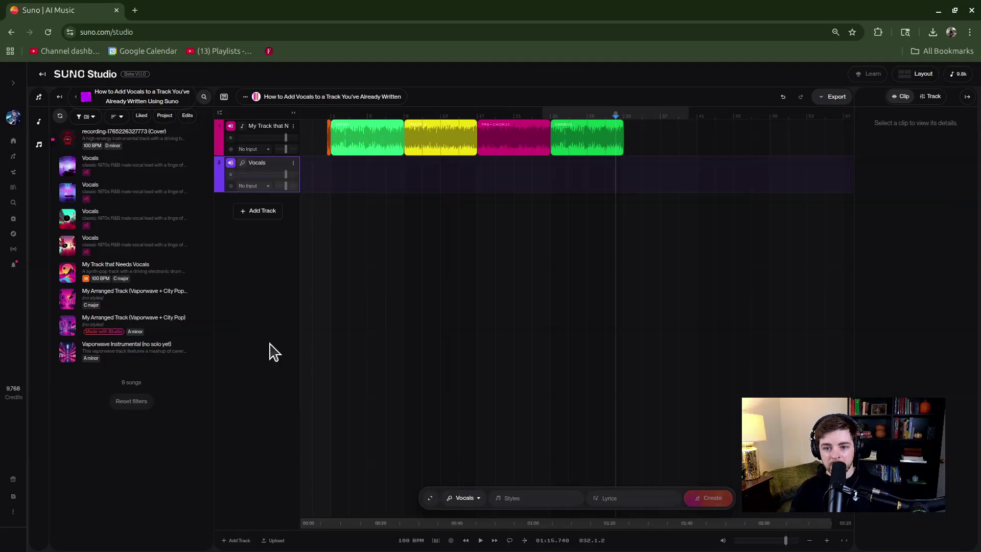
Mark a Vocals-track region from bar 1 to the instrumental's end, keeping Vocals generation mode.
left_click(332, 176)
left_click_drag(332, 177, 624, 179)
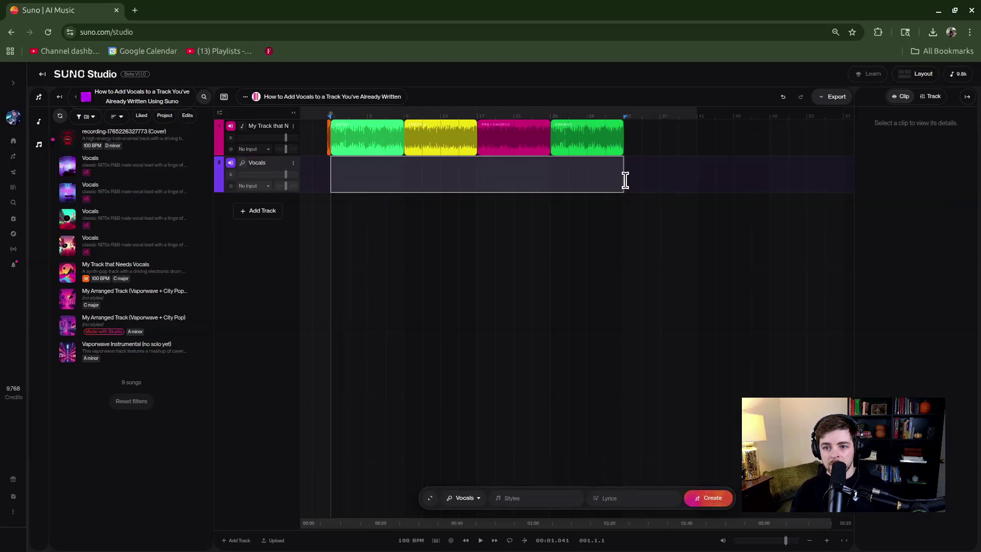
left_click(468, 500)
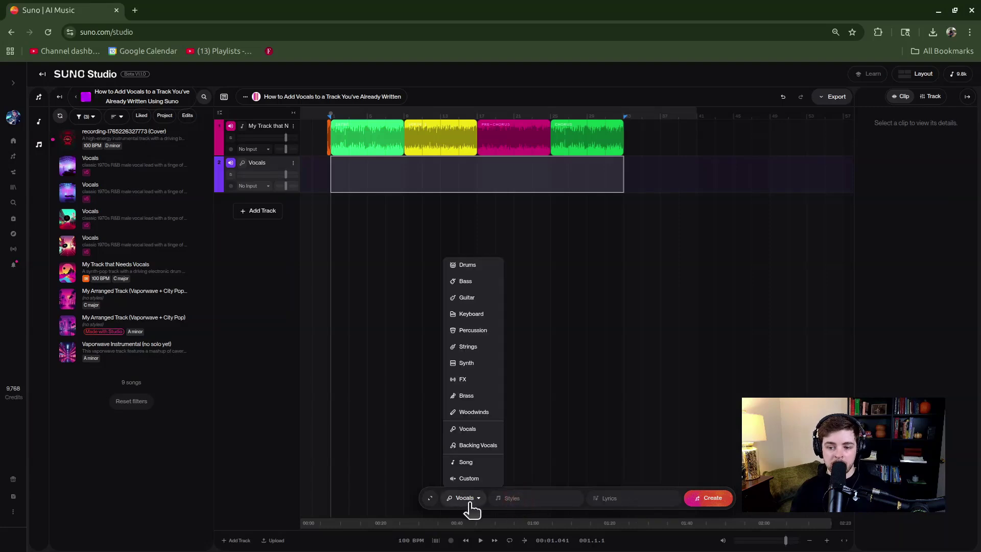
left_click(471, 499)
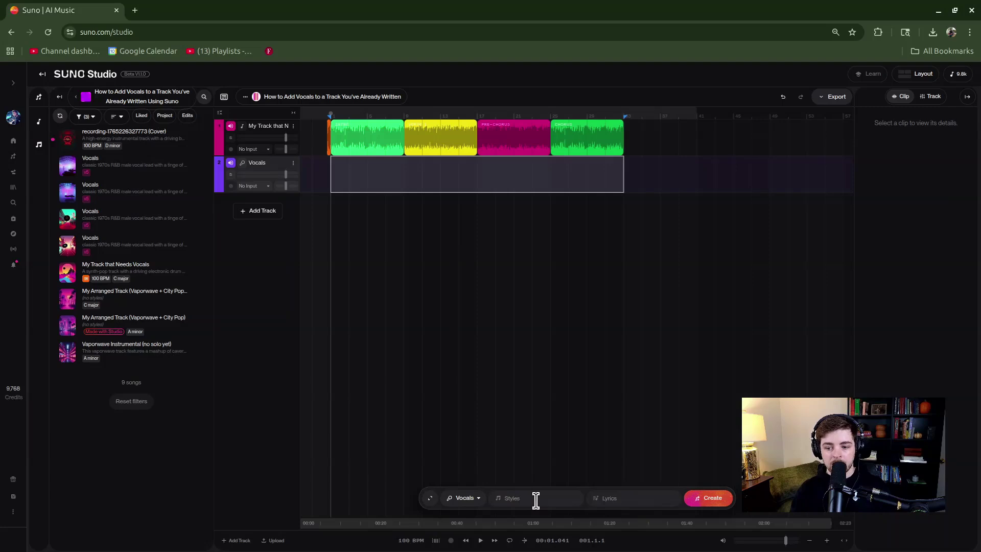
Expand the generation settings, view advanced options, then collapse the panel.
left_click(536, 500)
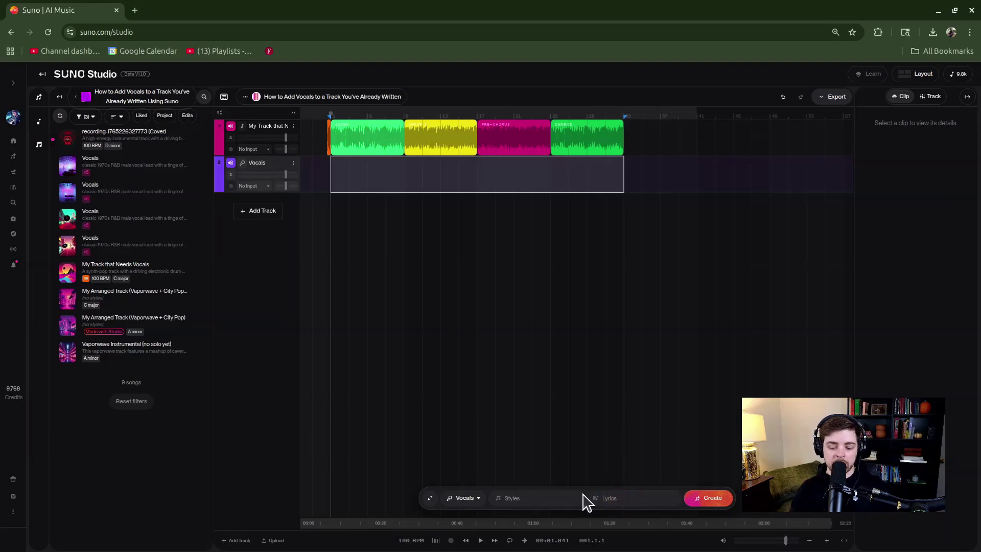
left_click(430, 499)
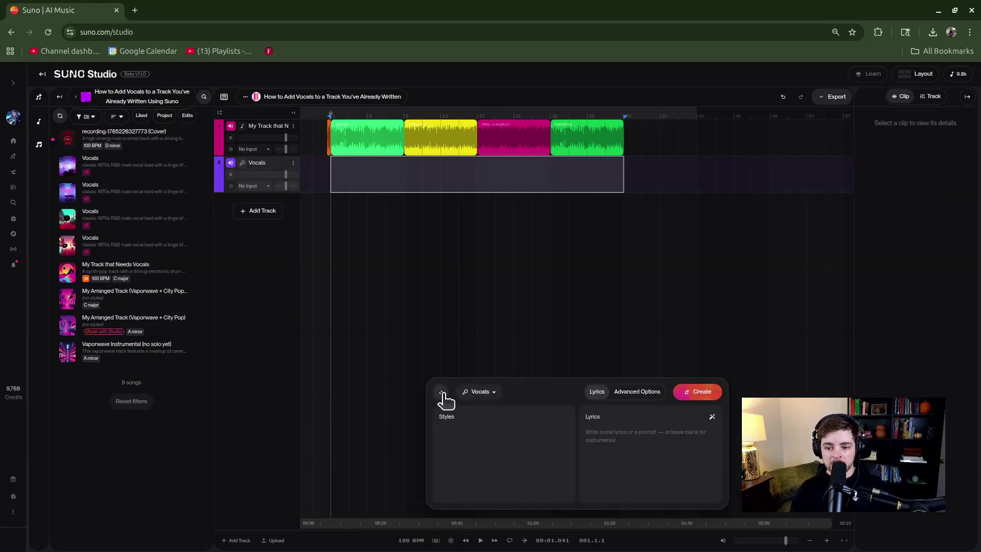
left_click(648, 393)
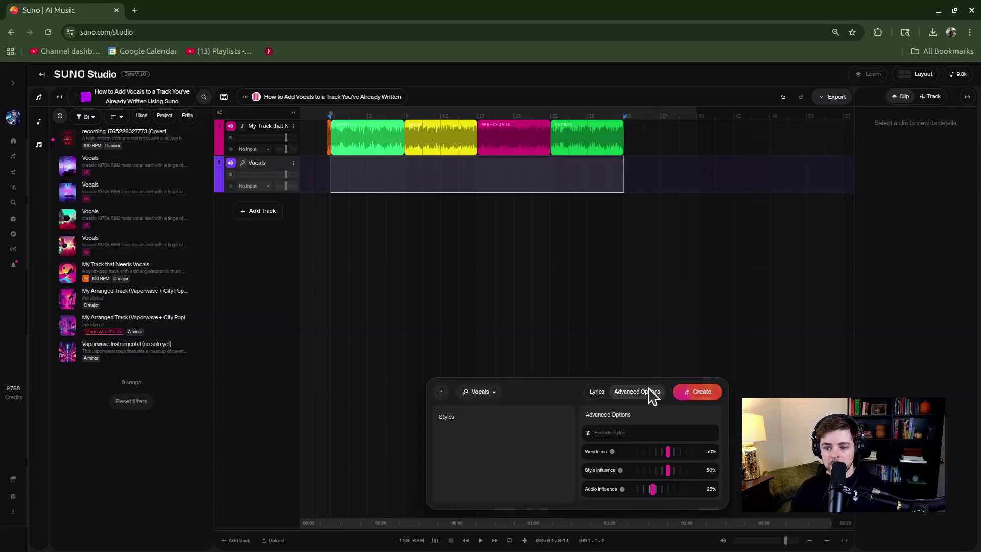
left_click(604, 394)
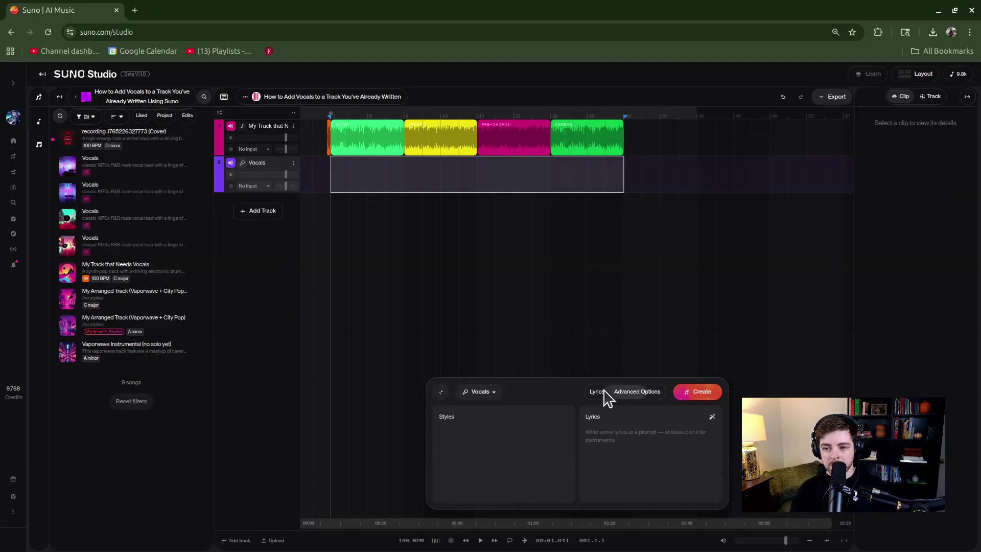
left_click(441, 392)
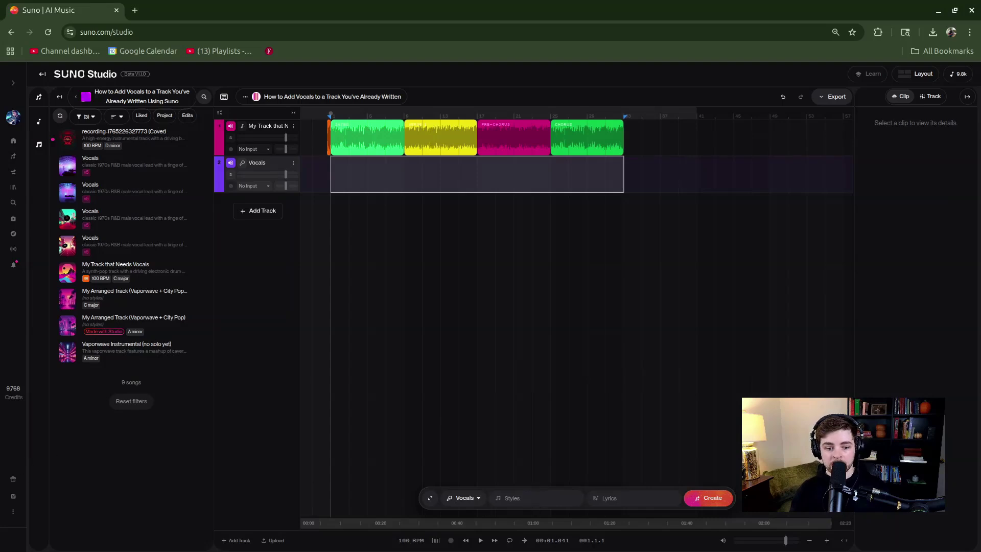
Confirm the classic 1970s R&B male vocal style with disco tinge, then review the intro-to-chorus lyrics.
left_click(510, 498)
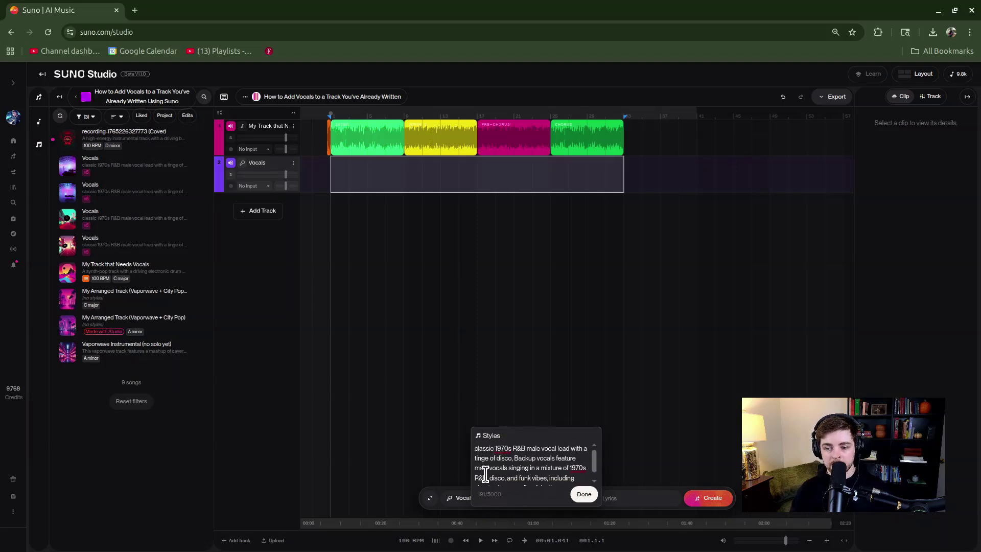
scroll(484, 475, "down", 1)
left_click(503, 494)
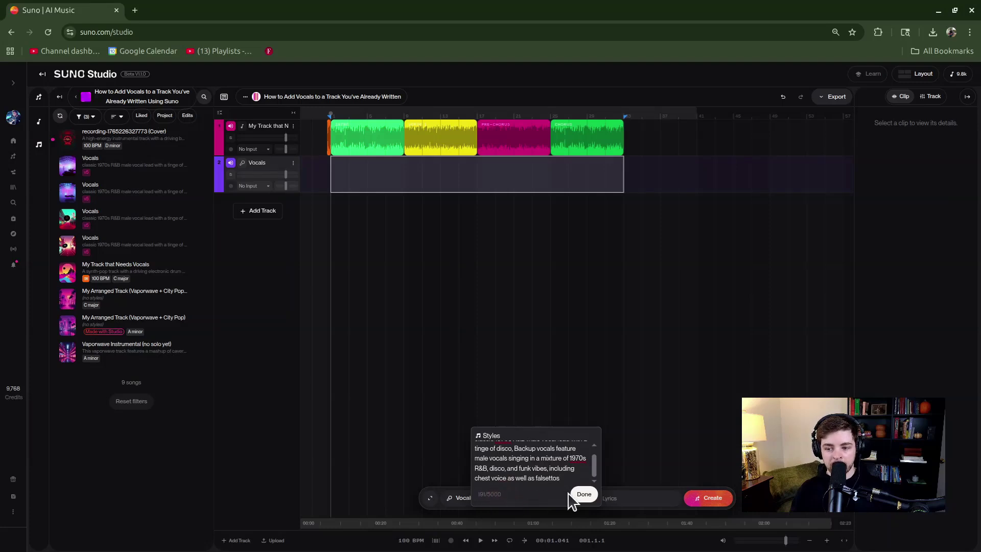
left_click(584, 494)
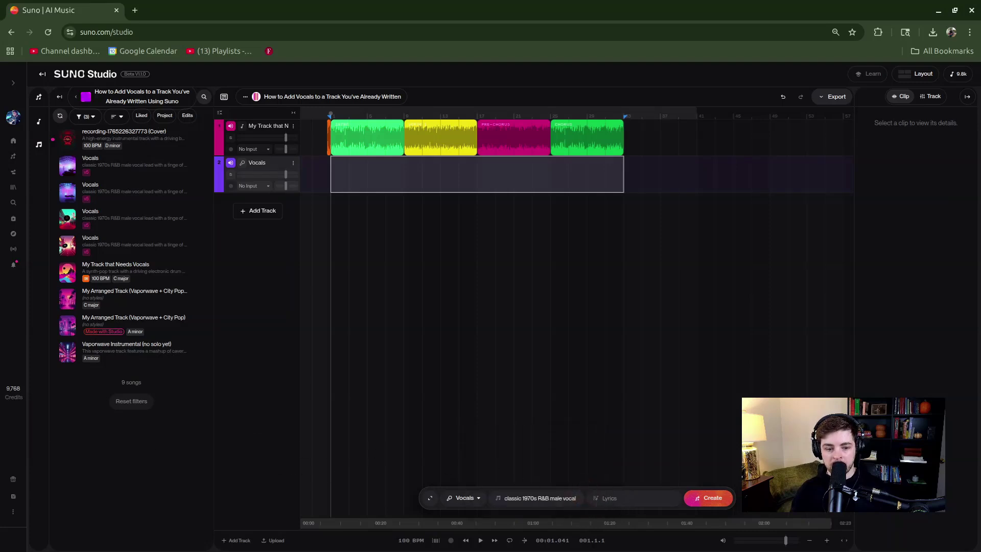
left_click(612, 498)
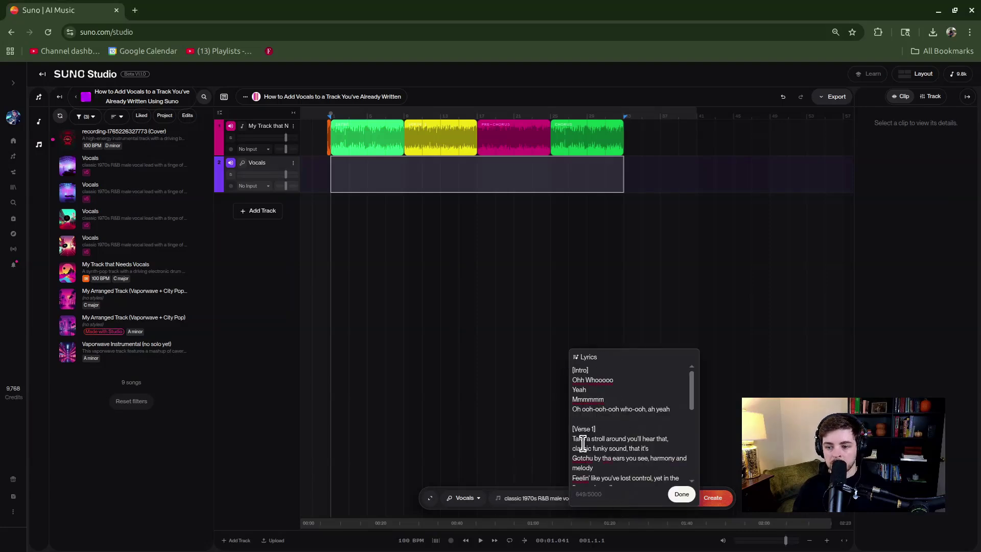
left_click_drag(692, 393, 695, 462)
Review the advanced options and lyrics, then create vocals over the marked region for 10 credits.
left_click(430, 497)
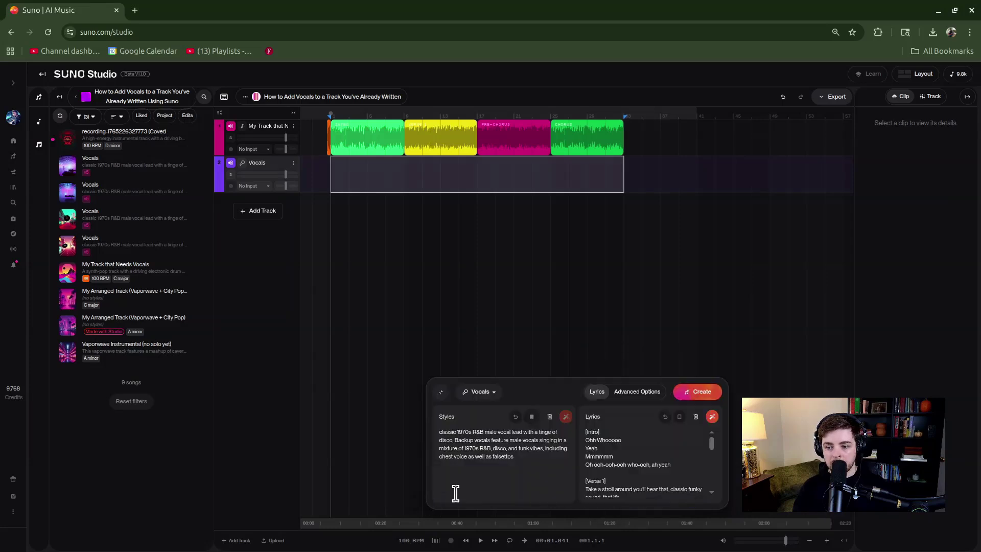
left_click(440, 392)
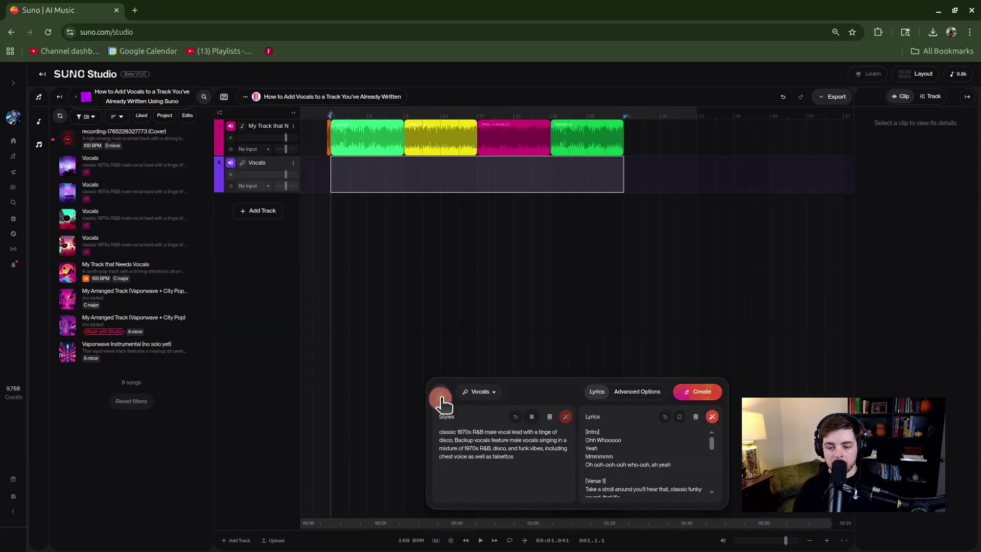
left_click_drag(712, 449, 701, 412)
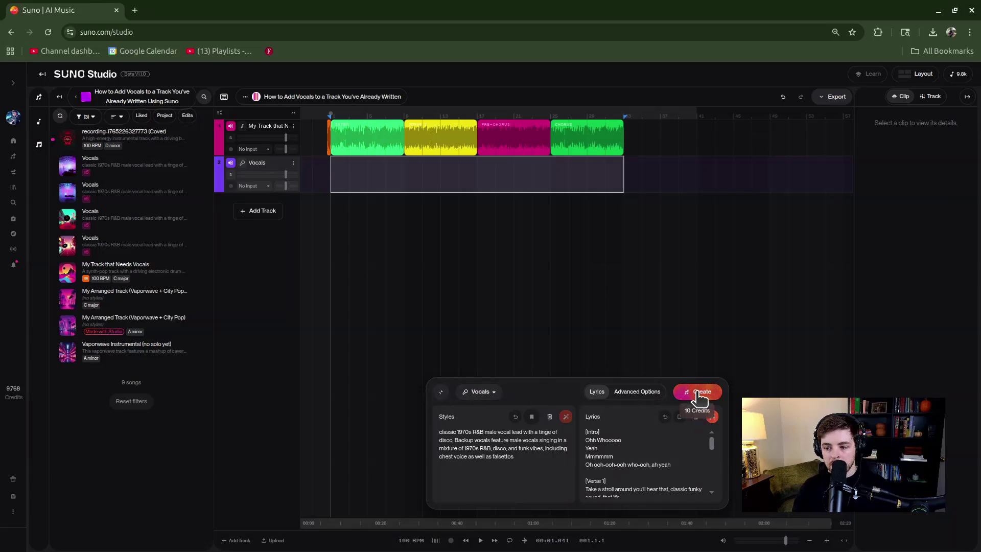
left_click(641, 397)
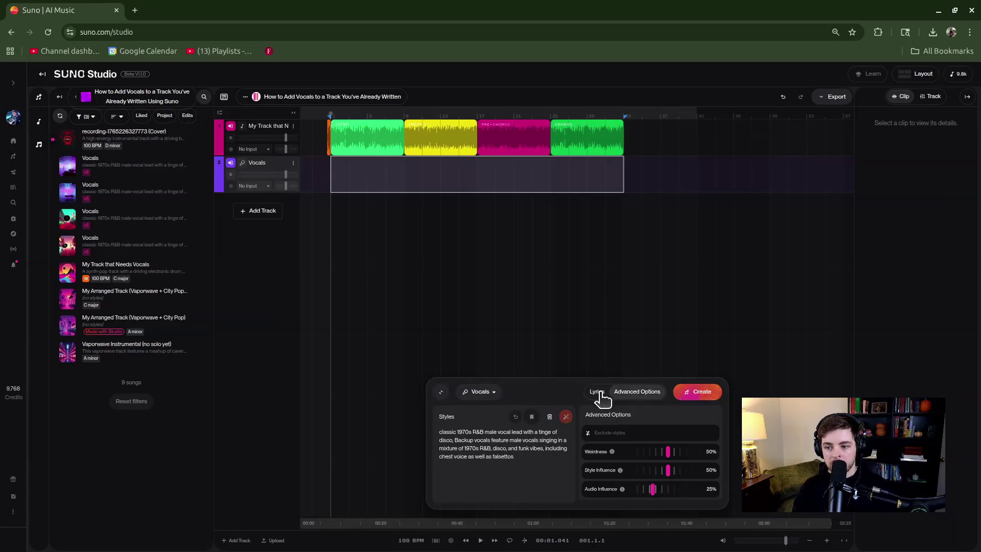
left_click(598, 392)
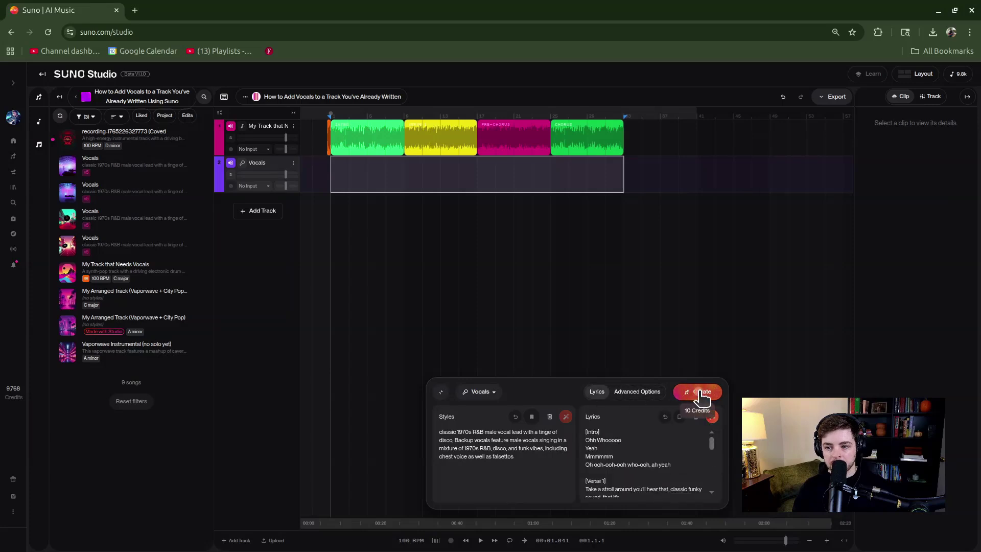
left_click(699, 394)
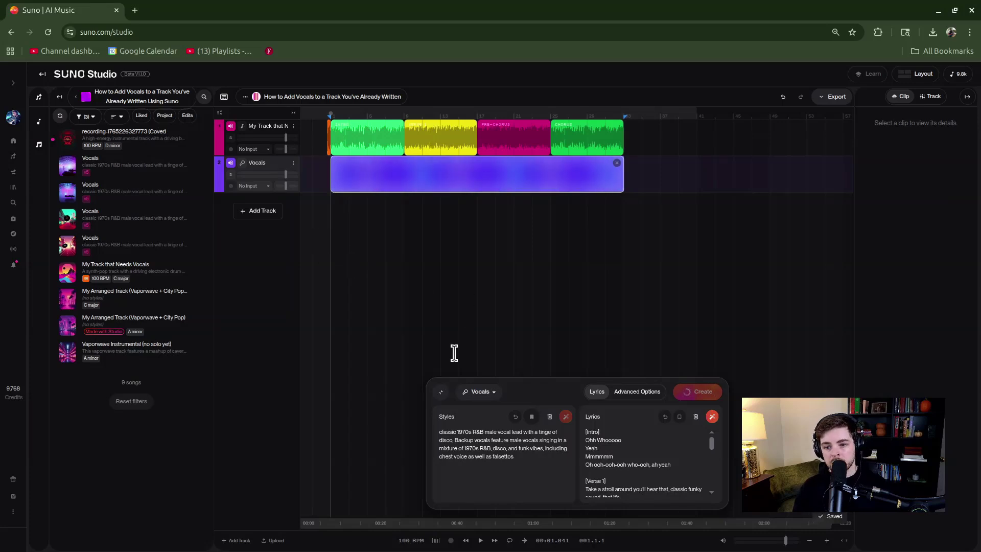
Collapse the creation panel and, once generation finishes, select the new Vocals clip.
left_click(440, 391)
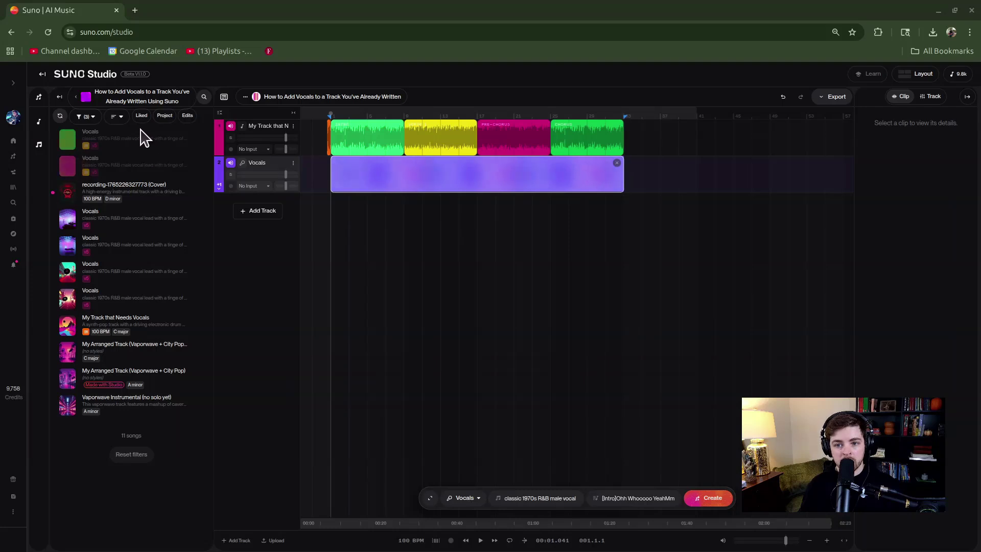
left_click(391, 178)
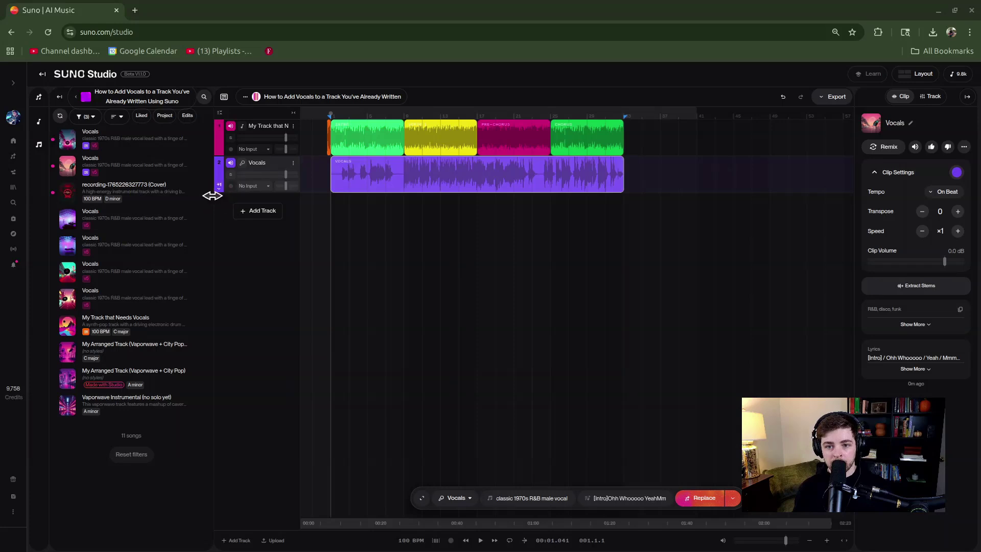
Reveal the Version 1 and Version 2 take lanes and make Version 1 the active take.
left_click(220, 187)
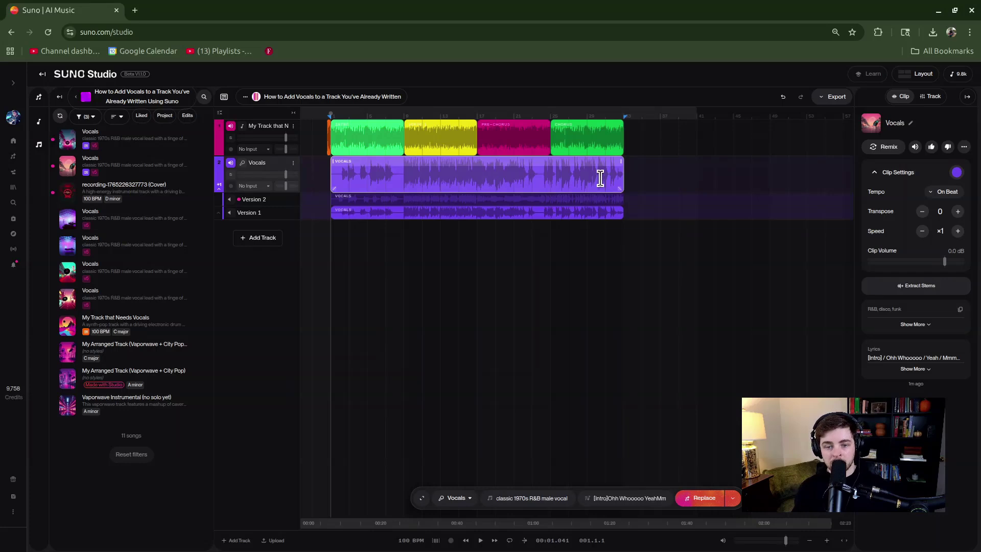
left_click(229, 214)
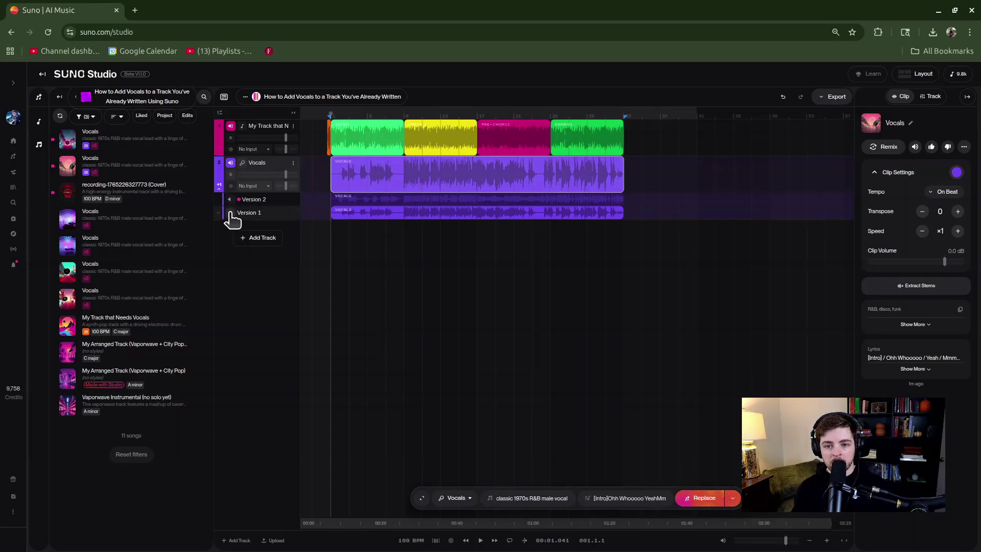
left_click(231, 213)
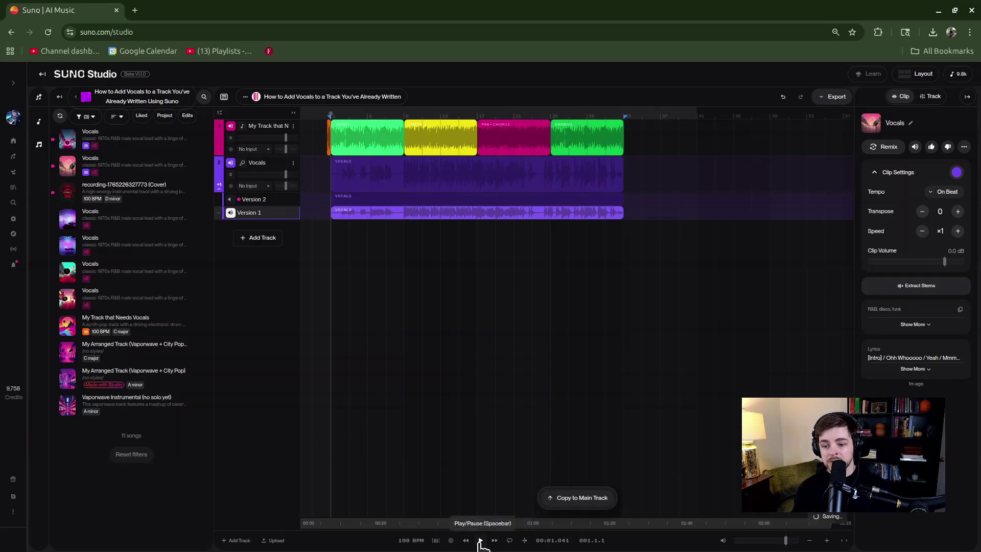
Play the instrumental with the Version 1 vocal take.
left_click(481, 540)
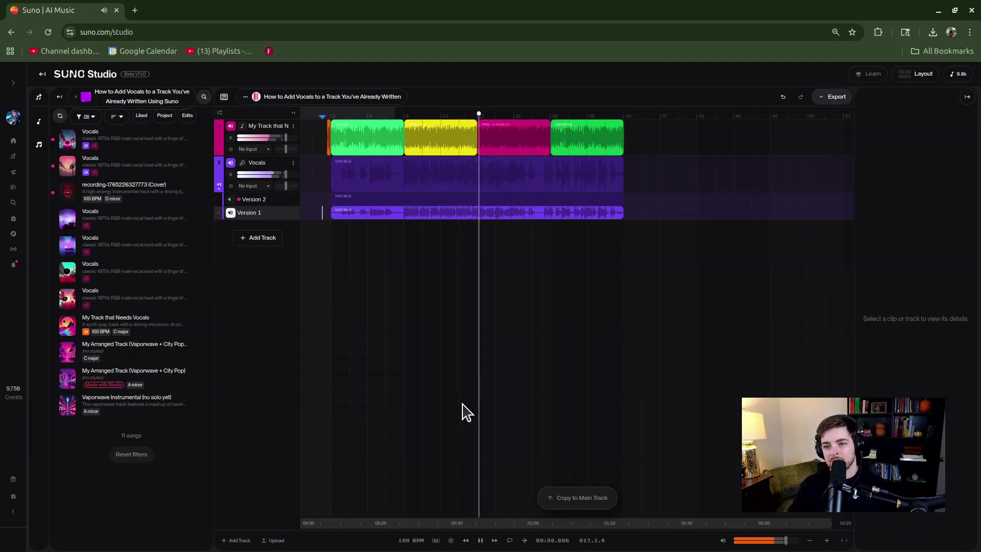
left_click(480, 541)
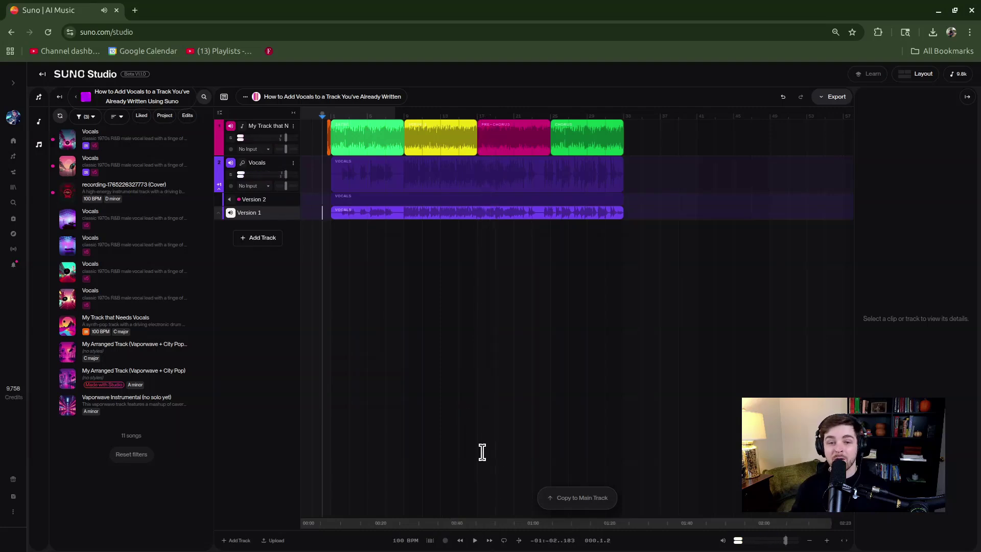